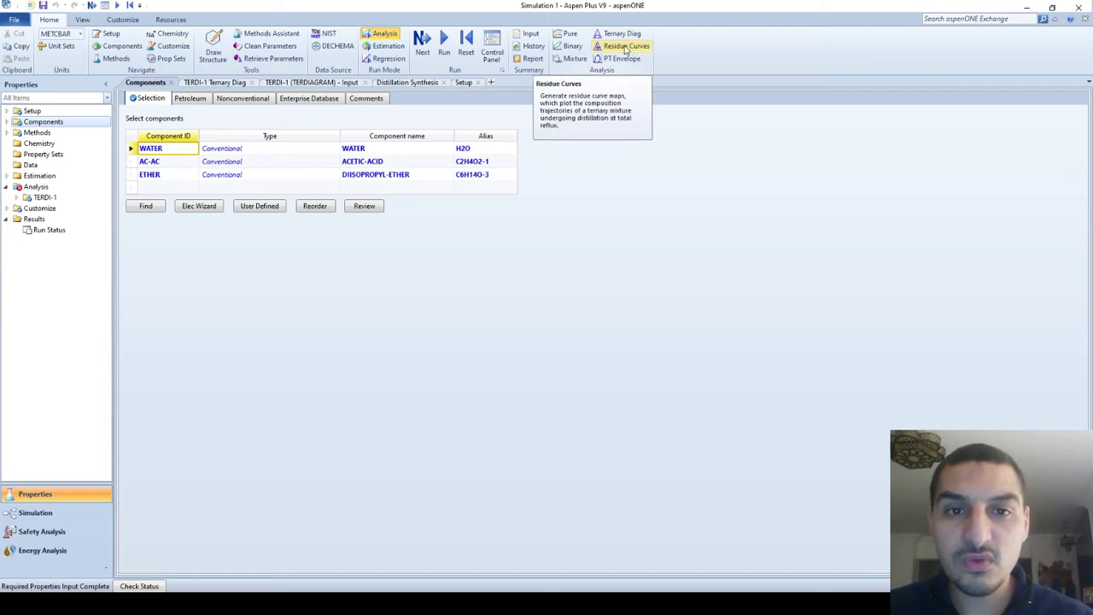
# Launch Residue Curves from the Home ribbon's Analysis group for the water/acetic acid/ether system
pyautogui.click(626, 51)
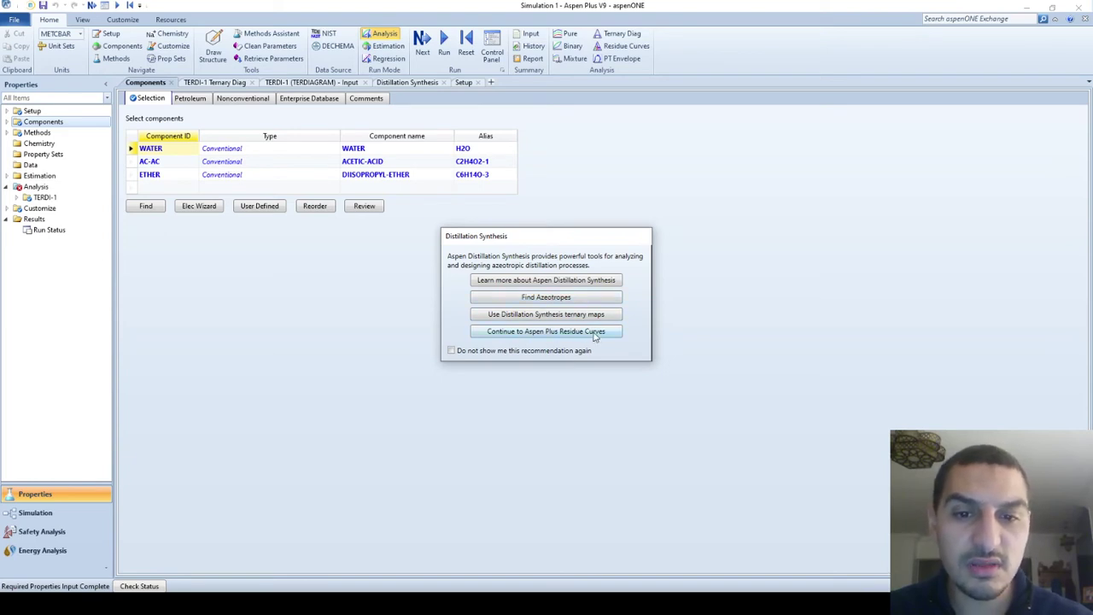
# Find azeotropes for WATER, AC-AC and ETHER with VAP-LIQ phases, then view Pure Components
pyautogui.click(548, 298)
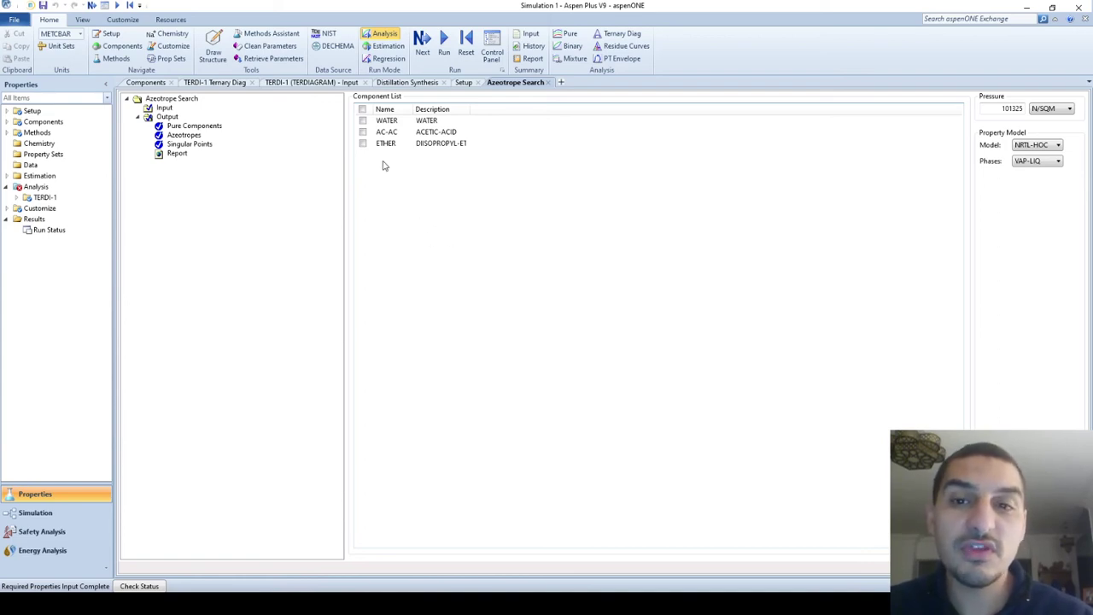
pyautogui.click(362, 111)
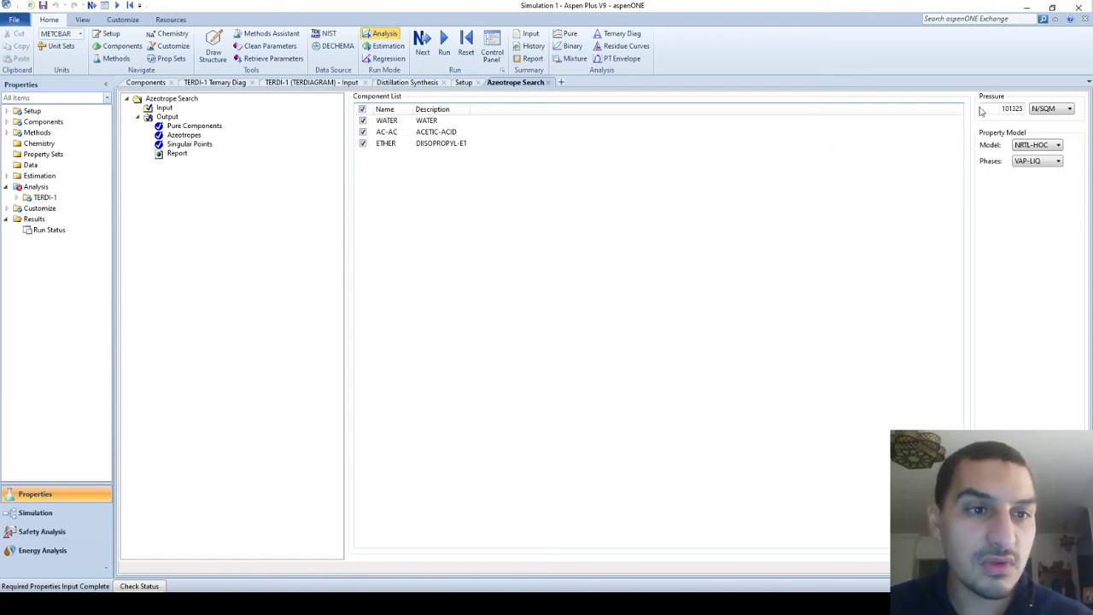
pyautogui.click(1035, 164)
pyautogui.click(1035, 167)
pyautogui.click(1035, 164)
pyautogui.click(1035, 172)
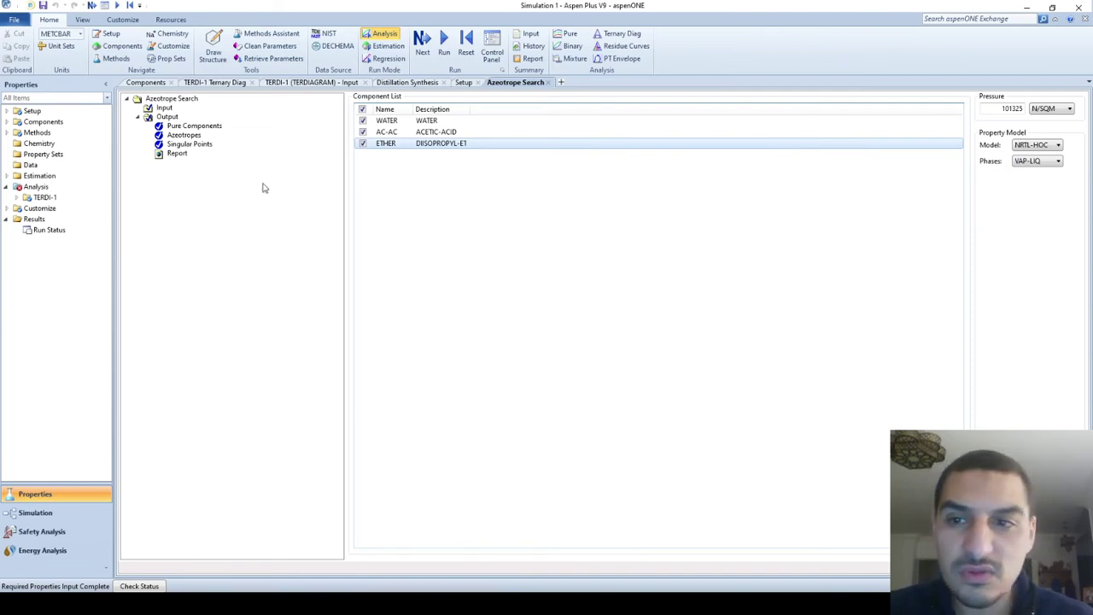
pyautogui.click(194, 126)
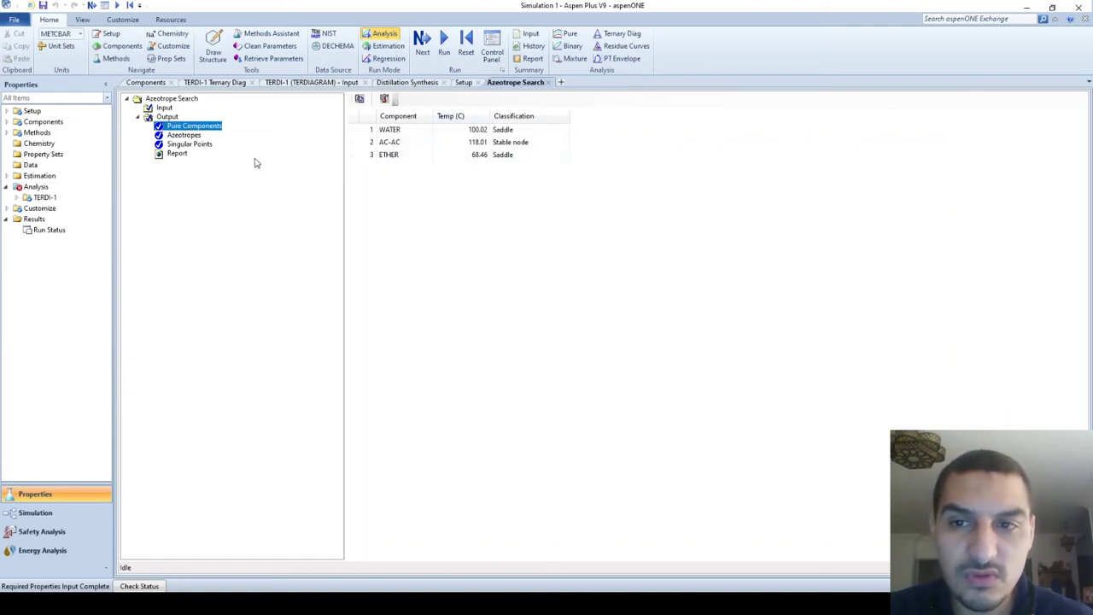
# Show the 59.65 °C water–ether azeotrope in mass fractions, then list the singular points
pyautogui.click(178, 137)
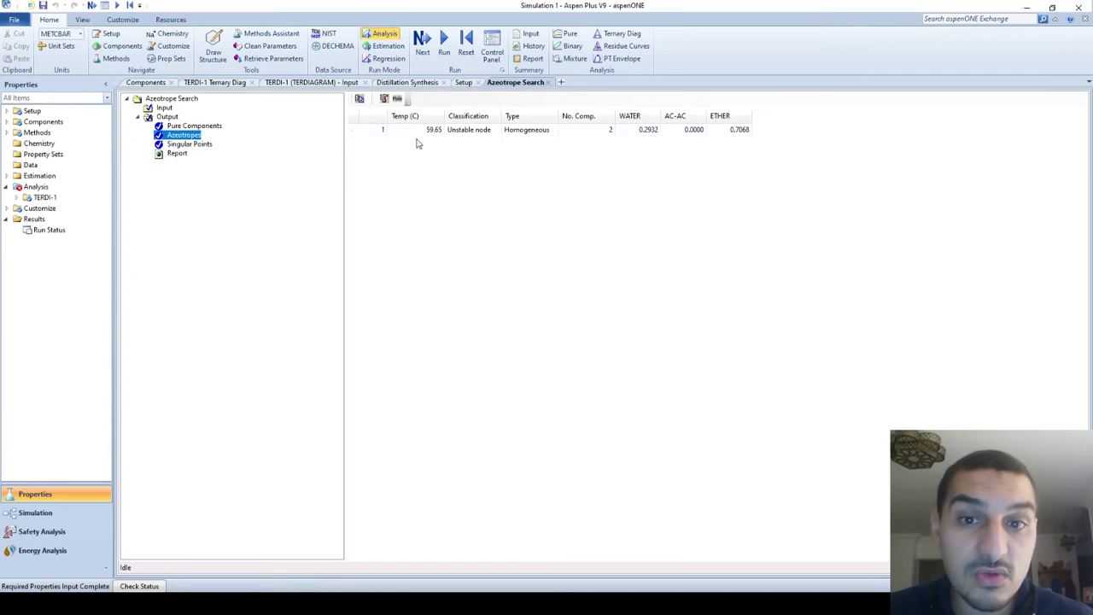
pyautogui.click(419, 134)
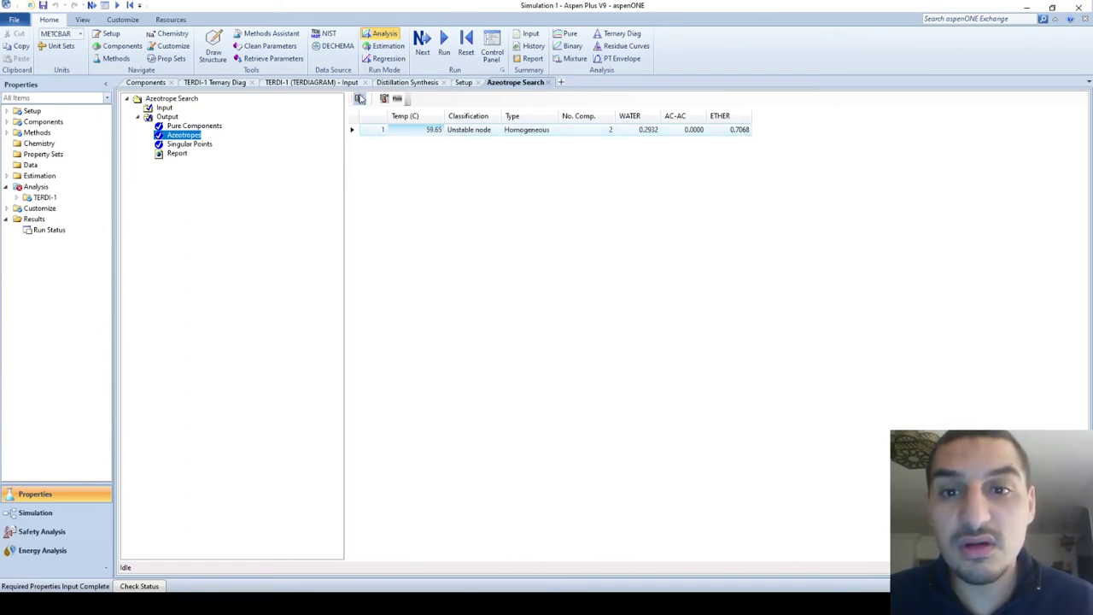
pyautogui.click(396, 99)
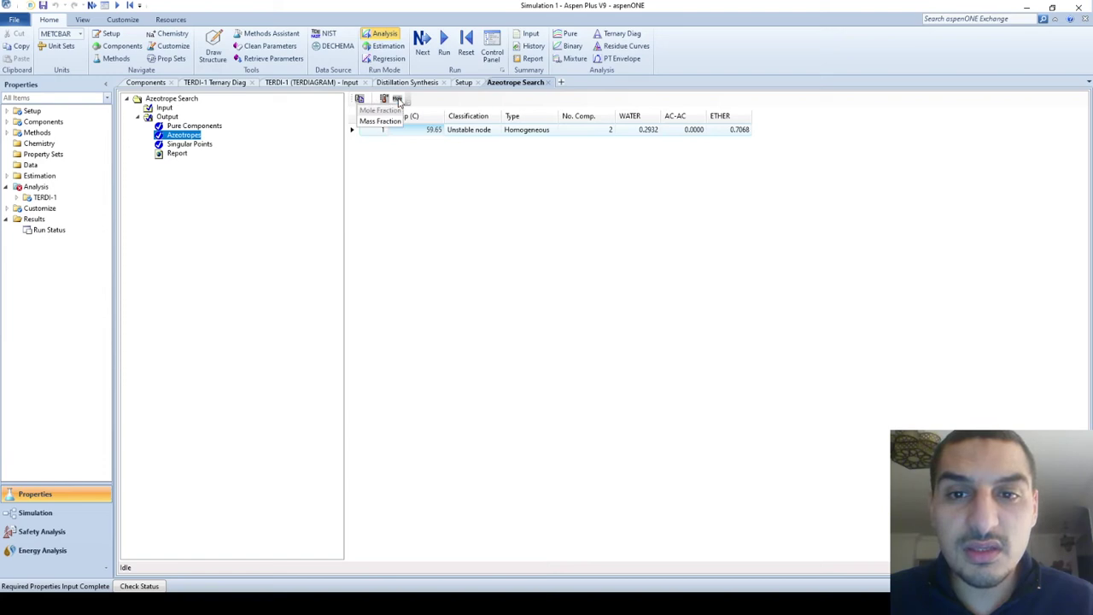
pyautogui.click(380, 121)
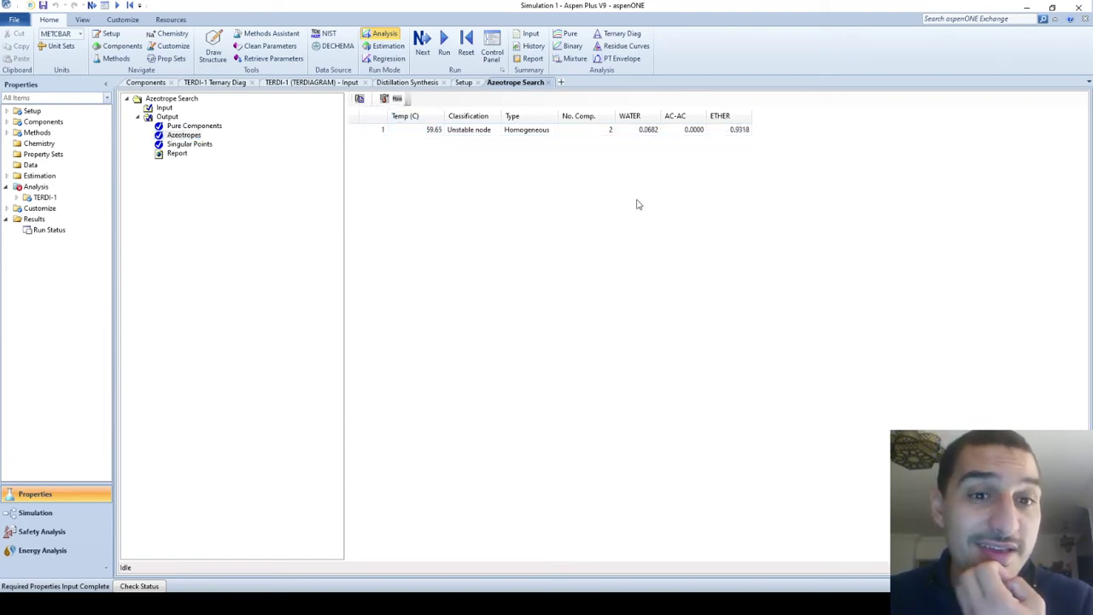
pyautogui.click(198, 145)
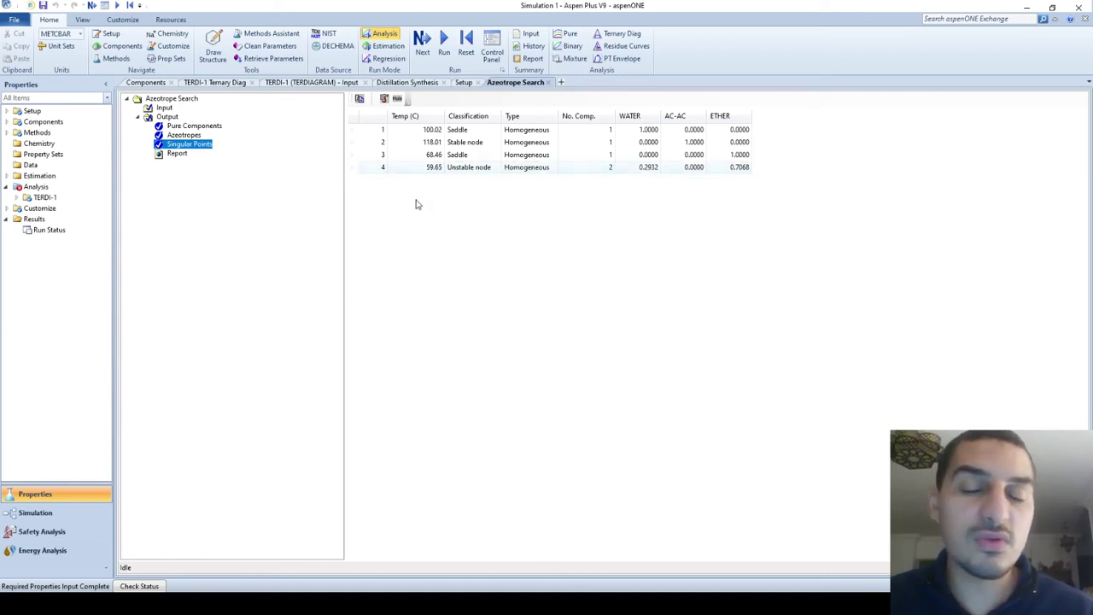
# Select the pure-component and unstable-node rows in Singular Points, then open the Azeotrope Search Report
pyautogui.moveTo(378, 134); pyautogui.dragTo(380, 154)
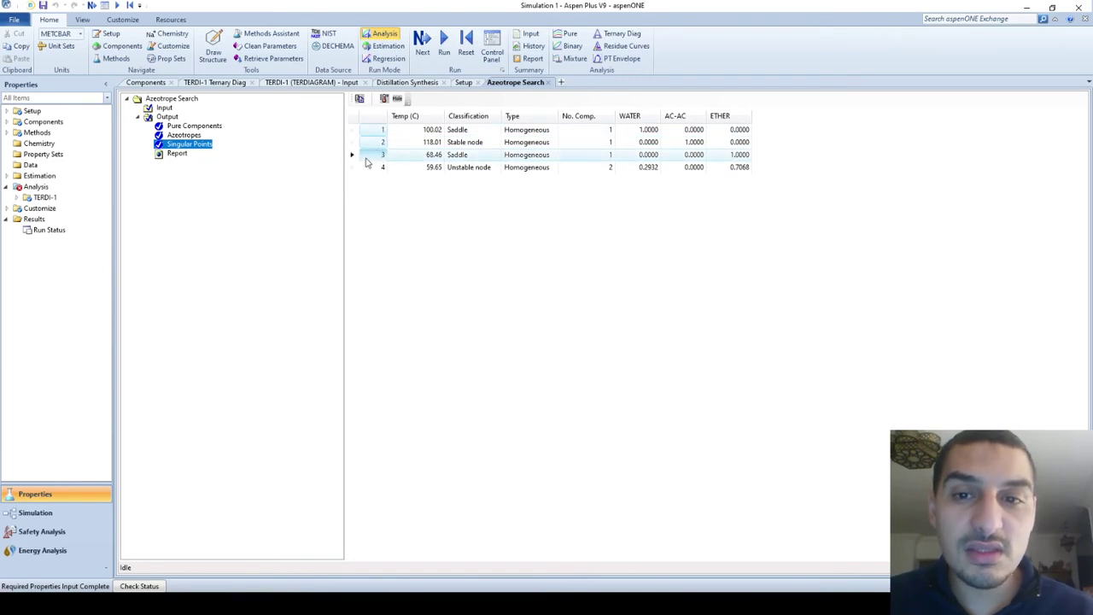
pyautogui.click(369, 167)
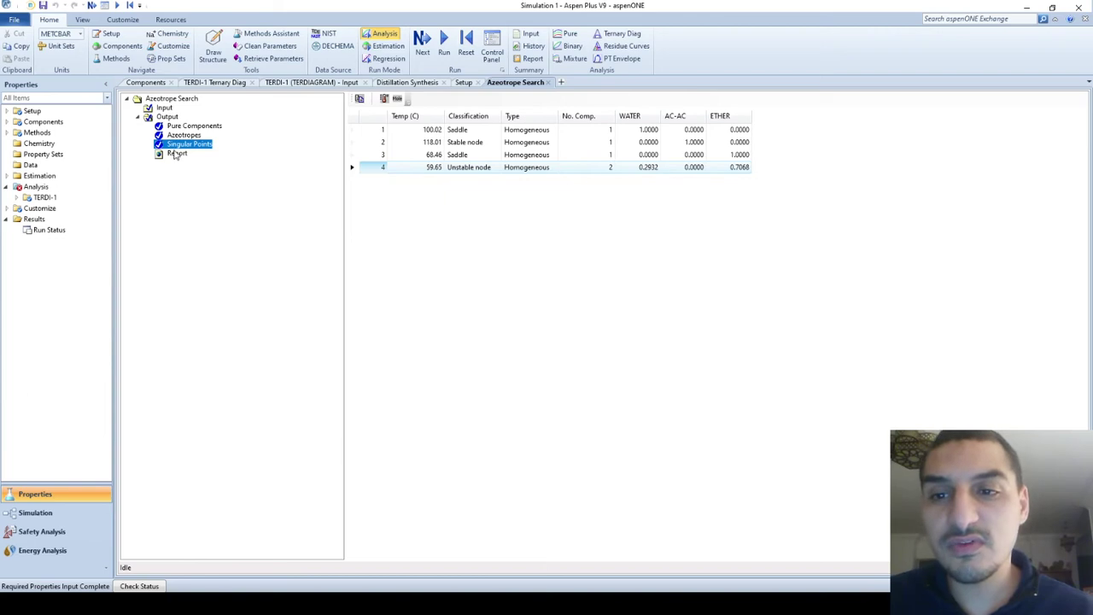
pyautogui.click(175, 153)
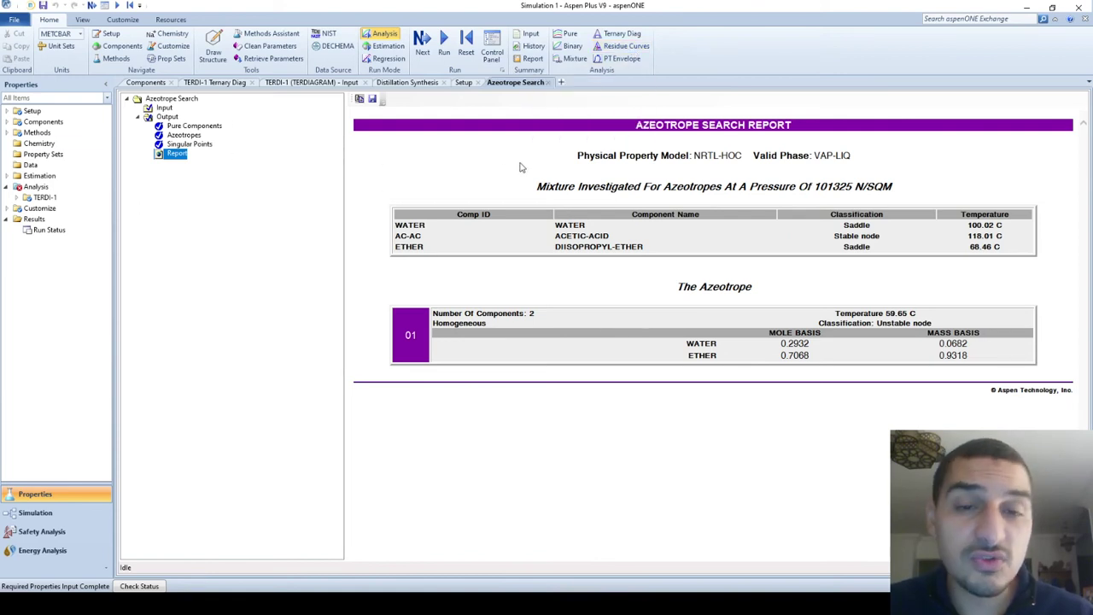
# Launch Residue Curves again from the Home ribbon over the Azeotrope Search Report
pyautogui.click(631, 48)
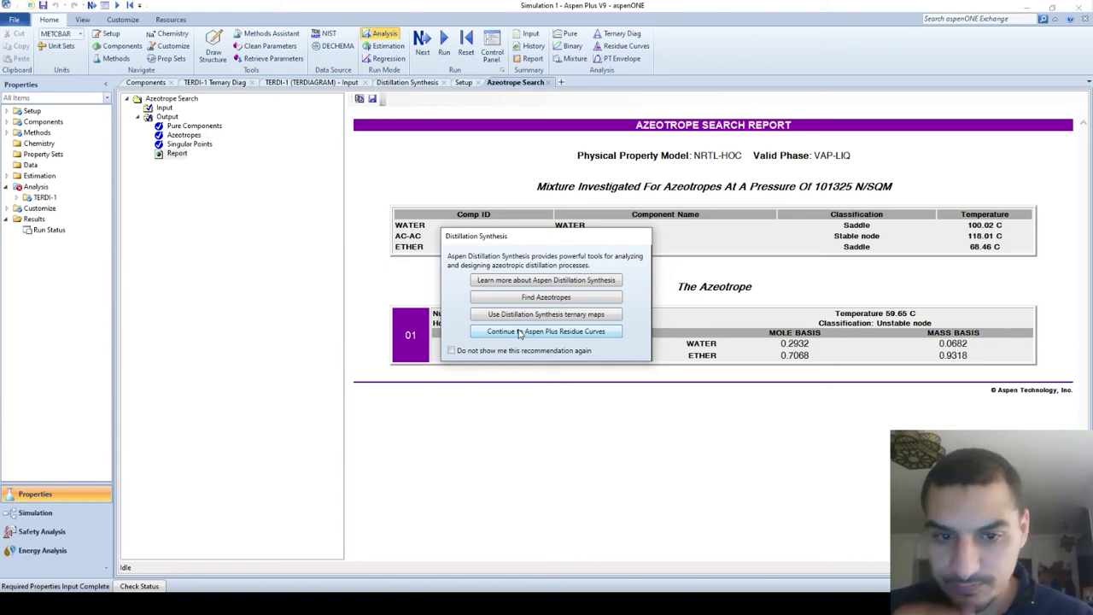
# Continue to Aspen Plus Residue Curves and review RESID-1: 1.01325 bar, Vapor-Liquid-Liquid, NRTL-HOC
pyautogui.click(517, 333)
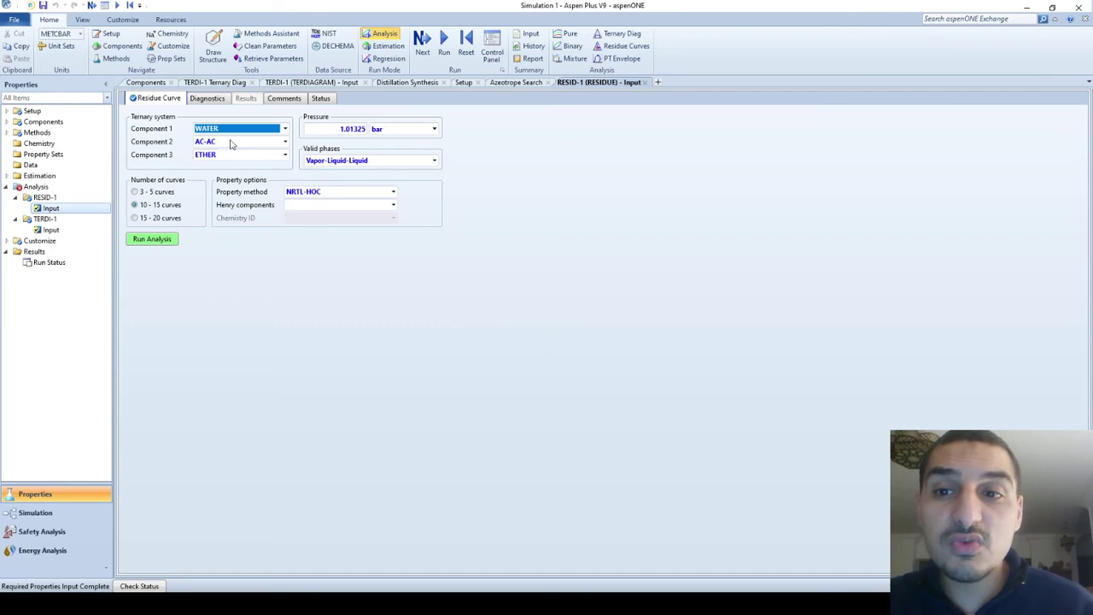
pyautogui.click(248, 263)
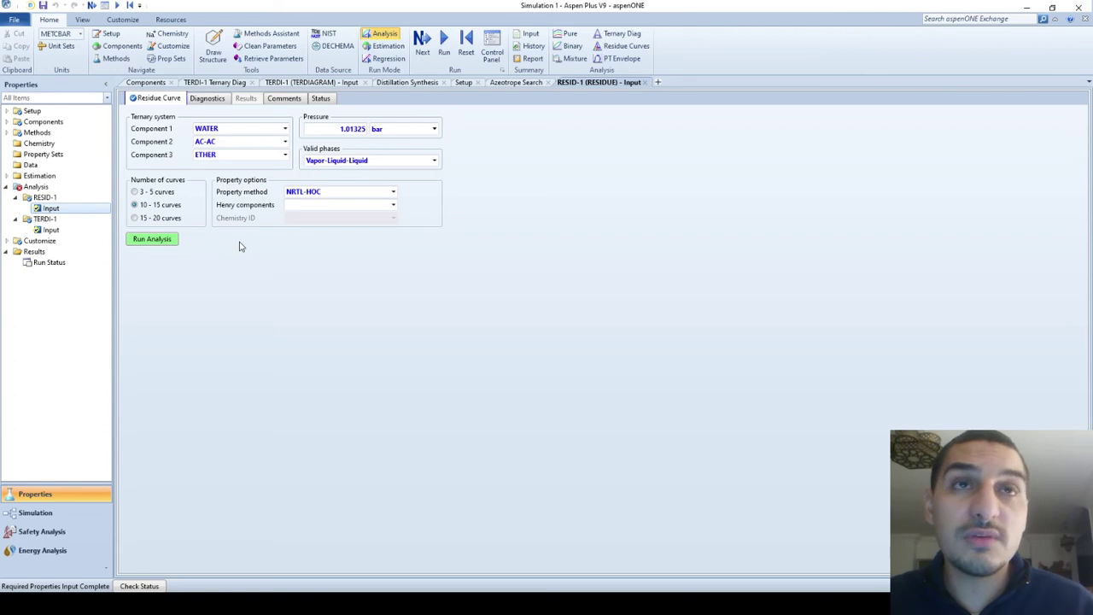
# Return to Azeotrope Search Pure Components: water and ether saddles, acetic acid 118.01 °C stable node
pyautogui.click(511, 83)
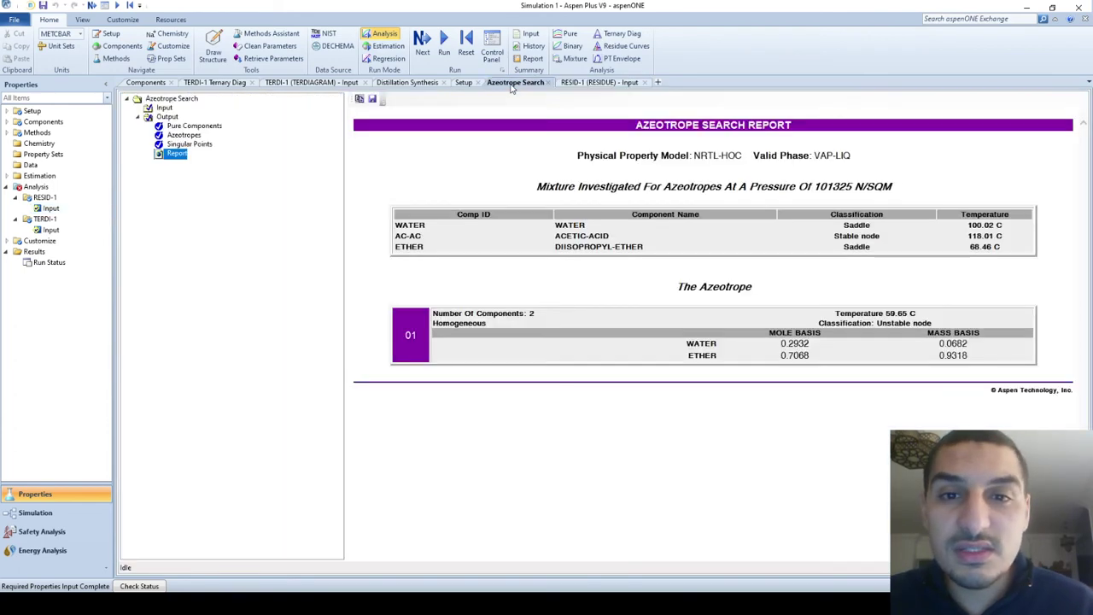
pyautogui.click(184, 145)
pyautogui.click(190, 128)
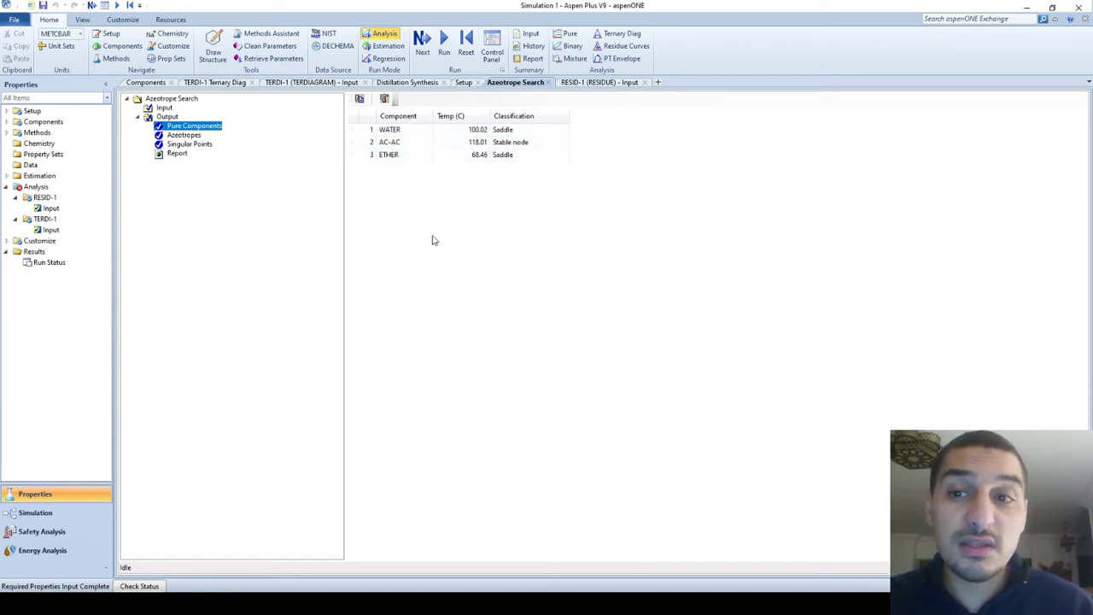
# Open Analysis > RESID-1 > Input from the navigation tree
pyautogui.click(51, 209)
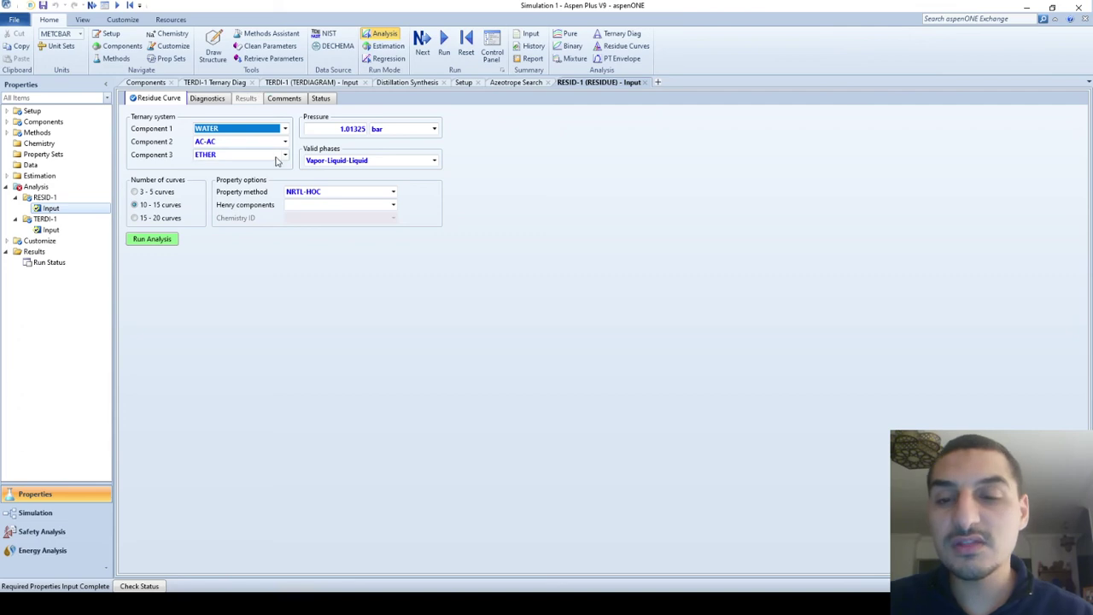
# Run RESID-1 to produce the ten-curve WATER/AC-AC/ETHER map and bring up its Format options
pyautogui.click(159, 244)
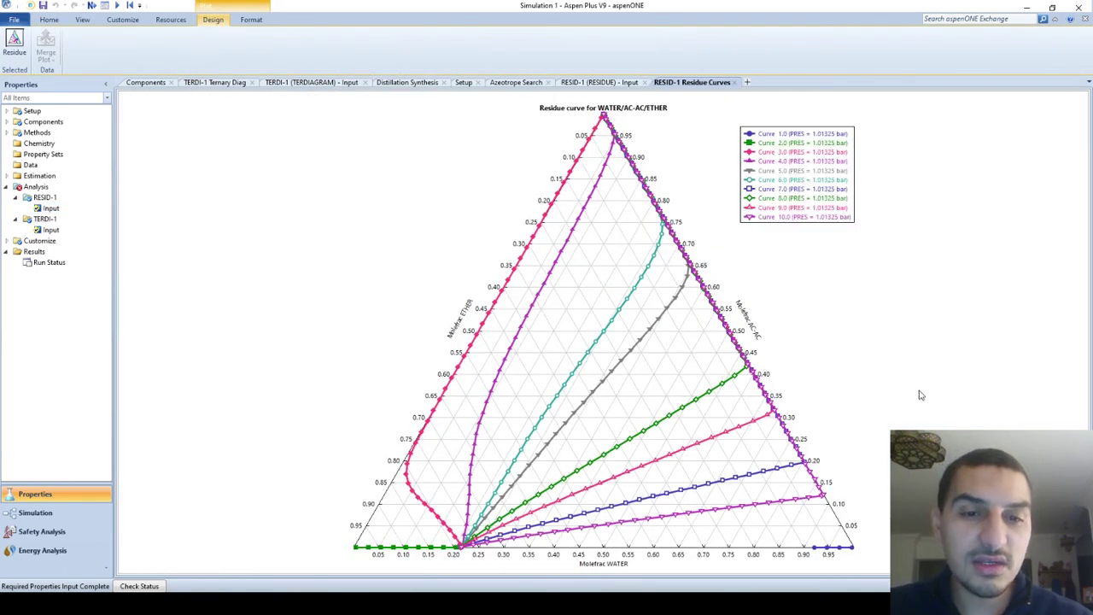
pyautogui.click(251, 20)
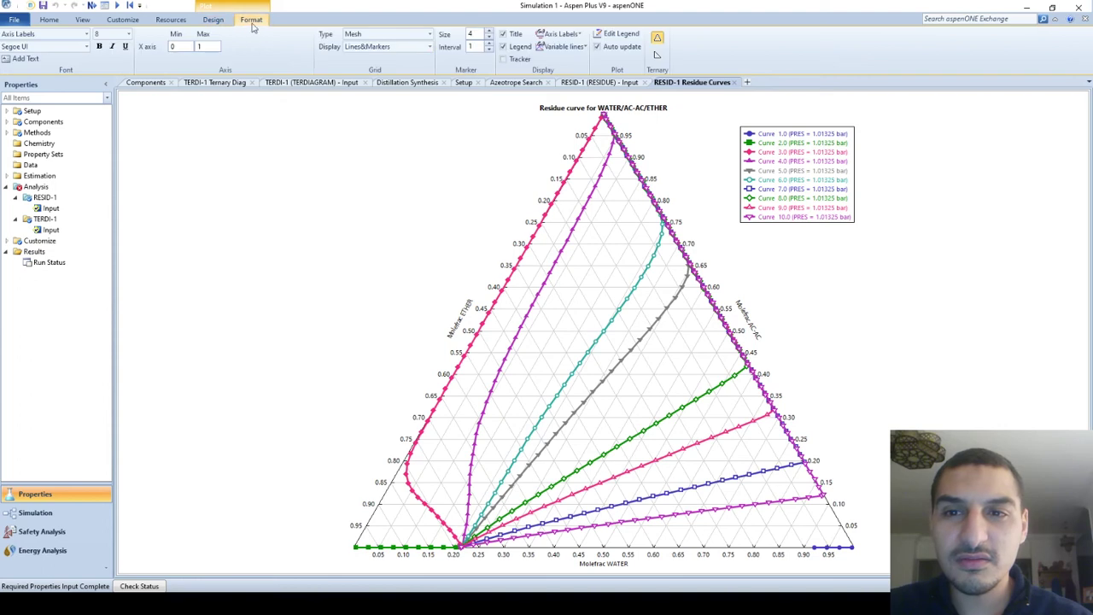
# Redraw the map as a right-triangle plot with WATER and AC-AC mole fractions on the axes
pyautogui.click(656, 54)
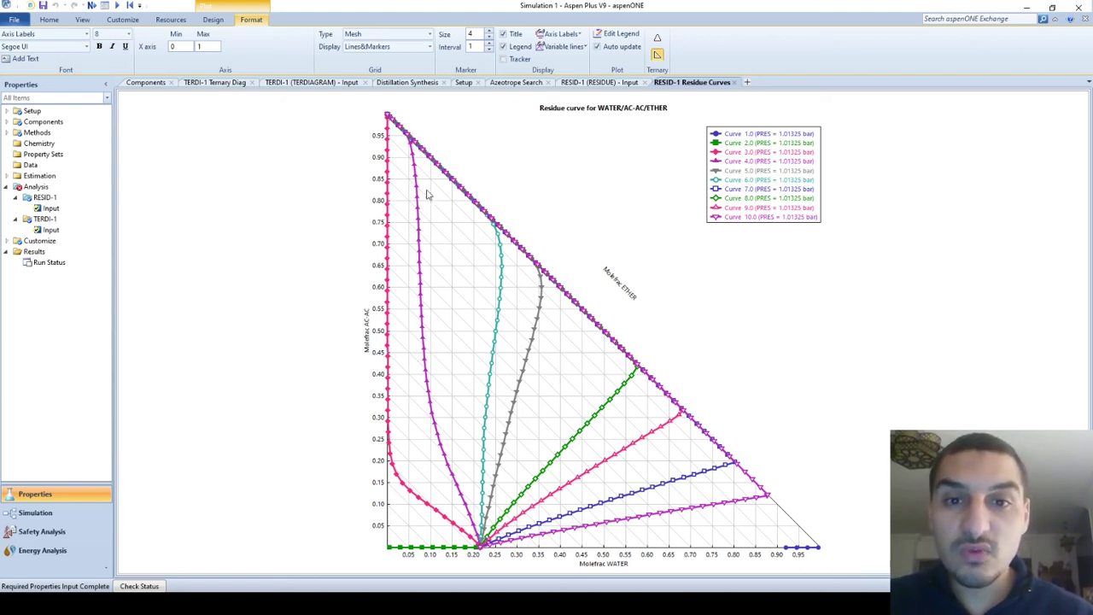
pyautogui.click(504, 59)
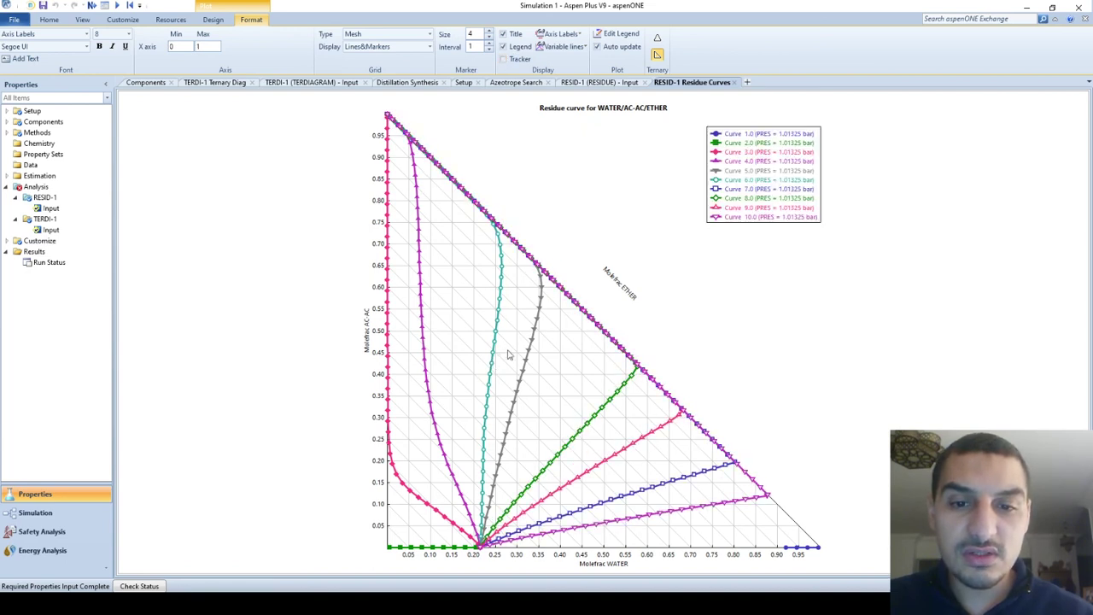
pyautogui.moveTo(531, 357)
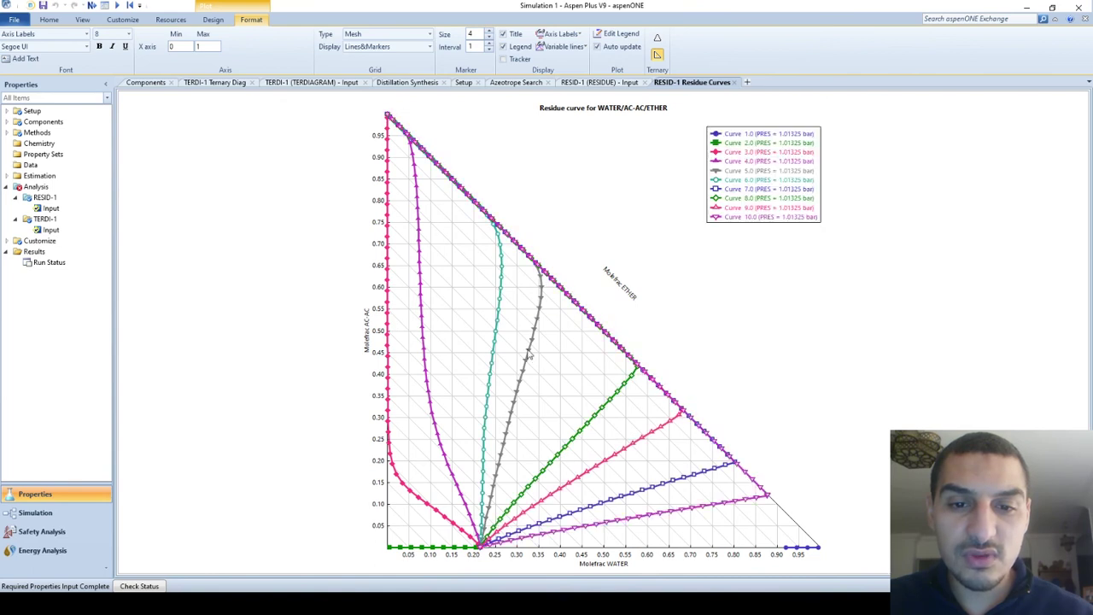
pyautogui.click(532, 346)
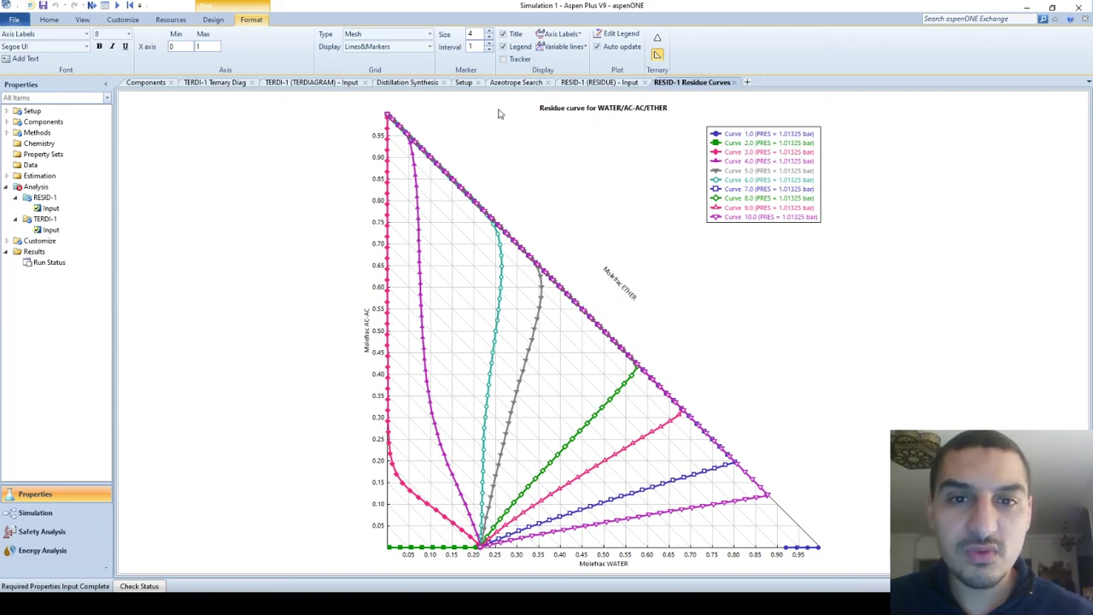
# Set the Grid group's Display option to Lines Only so curves show no markers
pyautogui.click(430, 47)
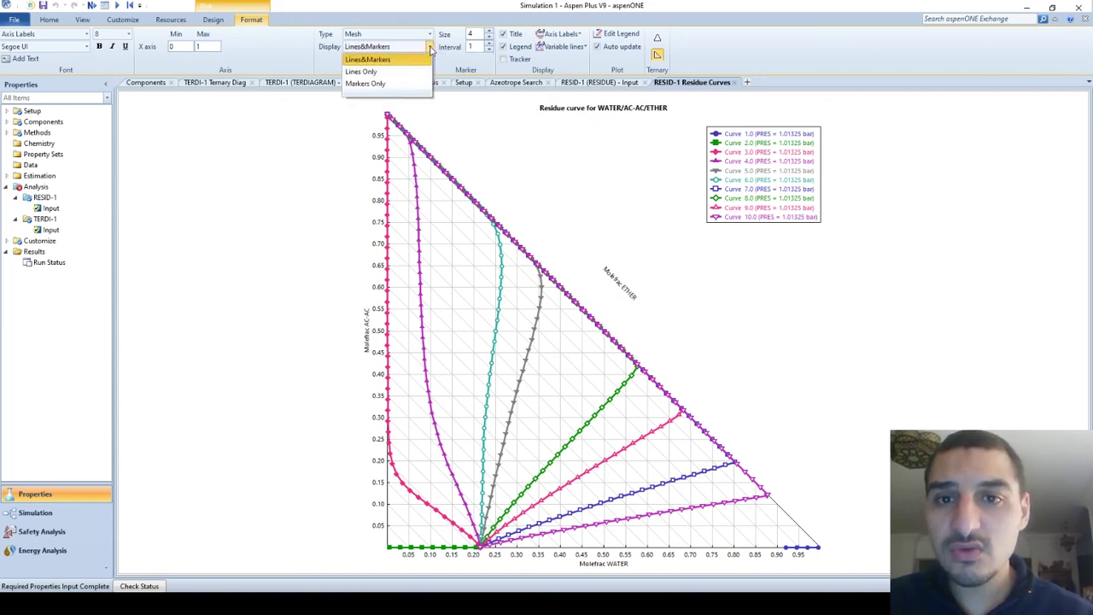
pyautogui.click(402, 72)
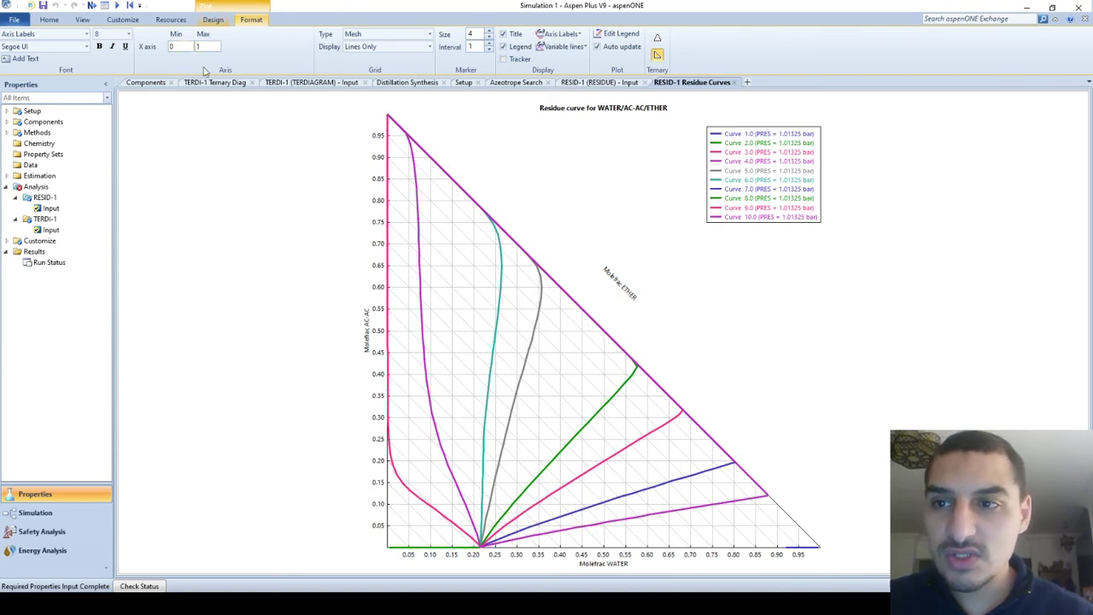
pyautogui.click(209, 21)
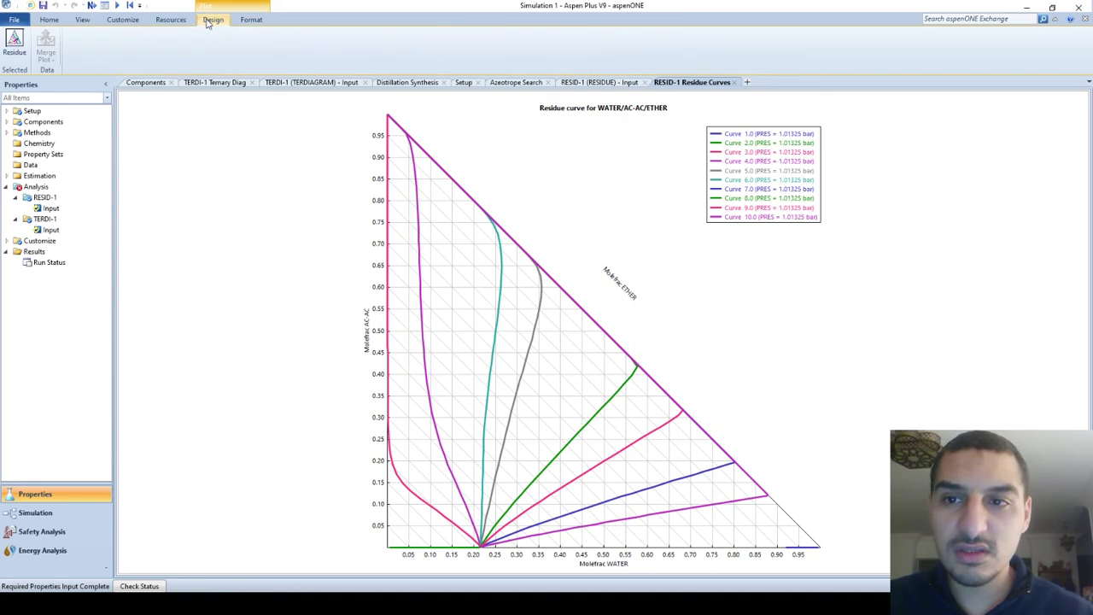
pyautogui.click(246, 22)
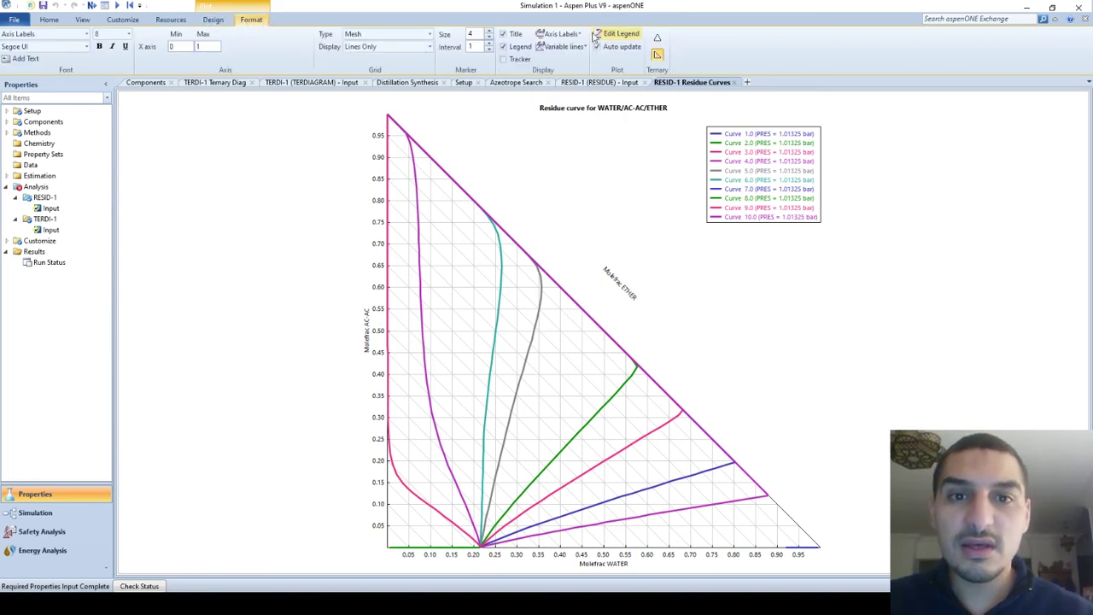
# Hide Curves 4.0, 5.0, 6.0, 8.0, 9.0 and 10.0 in Variable lines
pyautogui.click(583, 47)
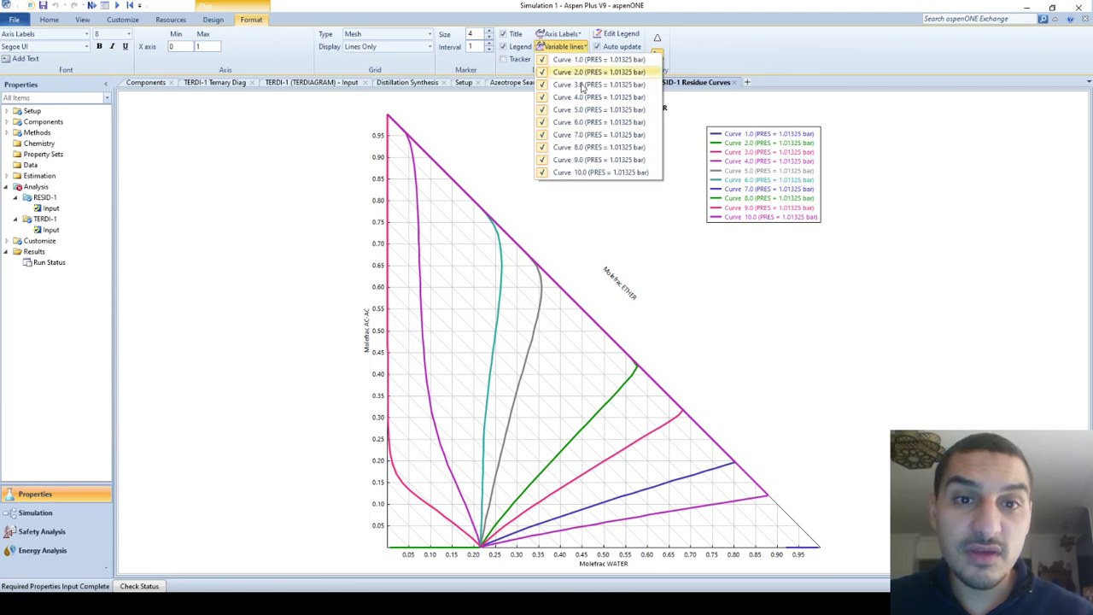
pyautogui.click(589, 160)
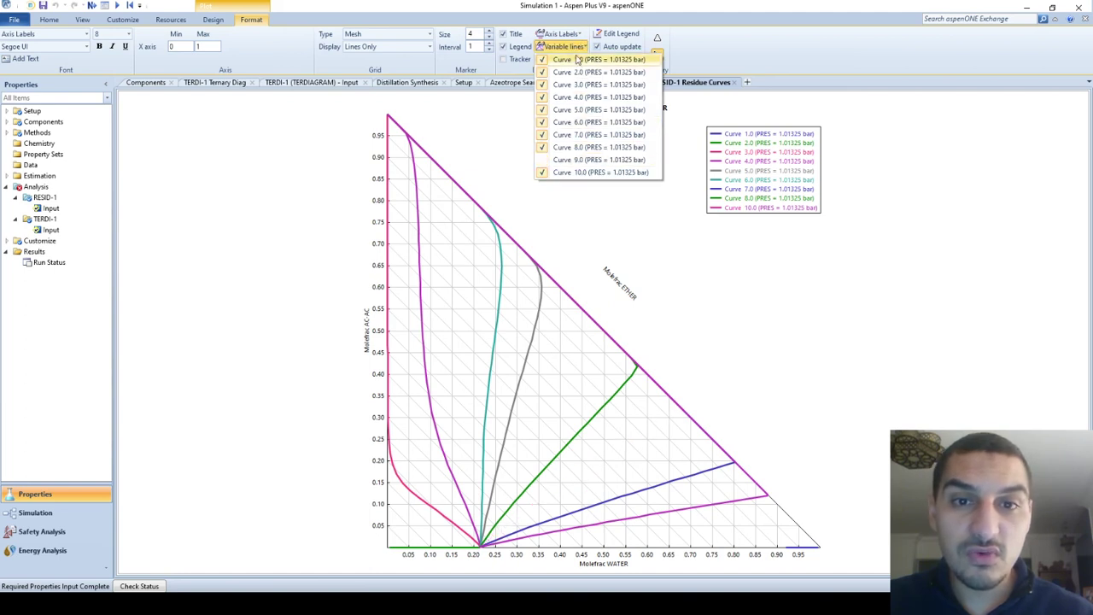
pyautogui.click(574, 147)
pyautogui.click(573, 122)
pyautogui.click(571, 110)
pyautogui.click(572, 97)
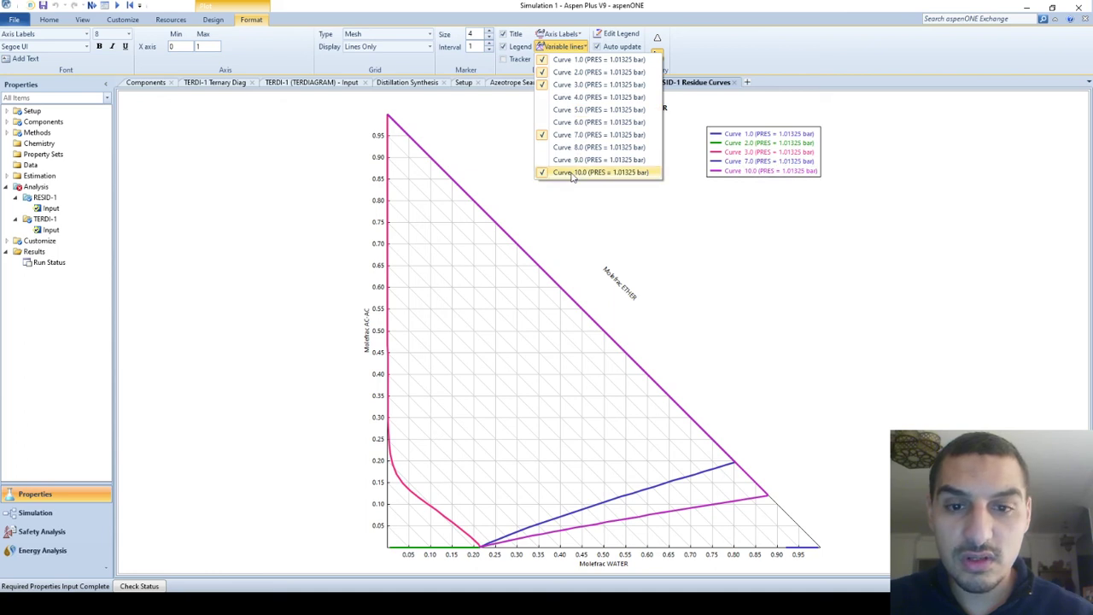
pyautogui.click(572, 173)
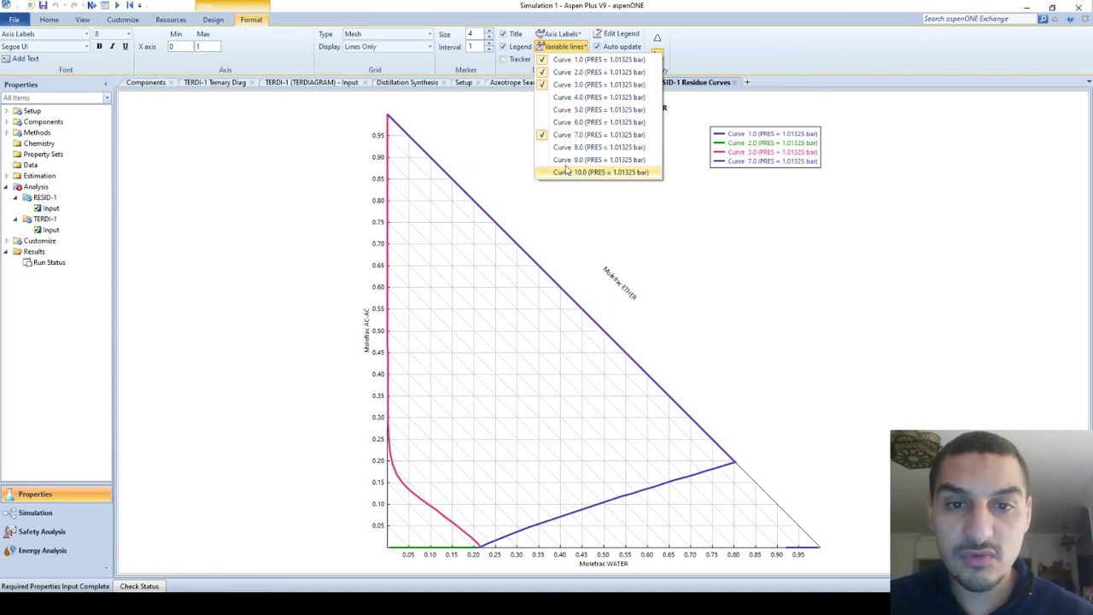
pyautogui.click(555, 257)
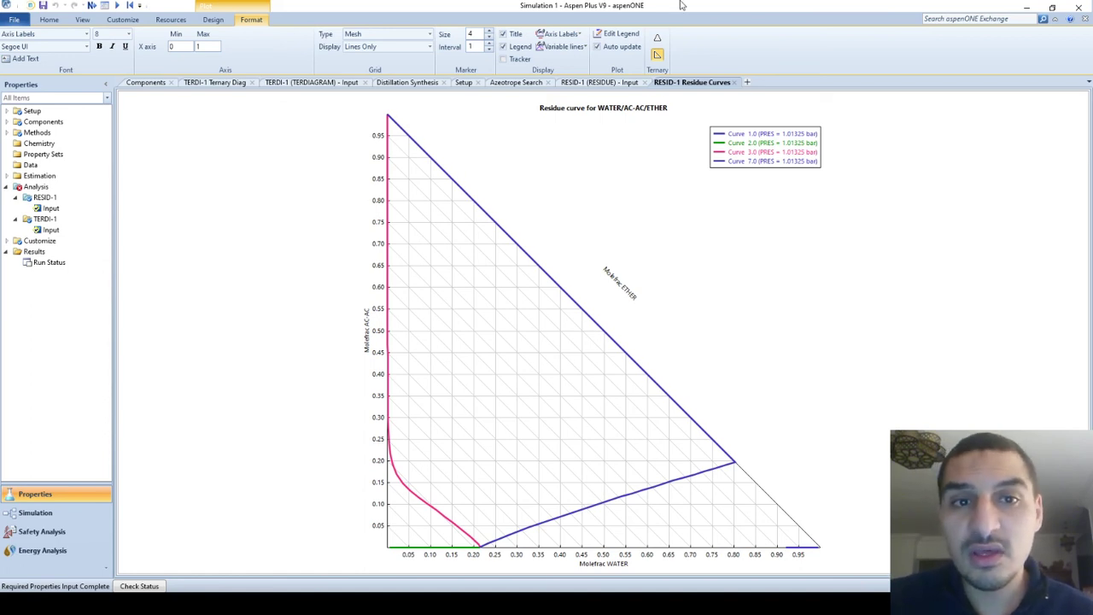
pyautogui.click(656, 38)
pyautogui.click(658, 55)
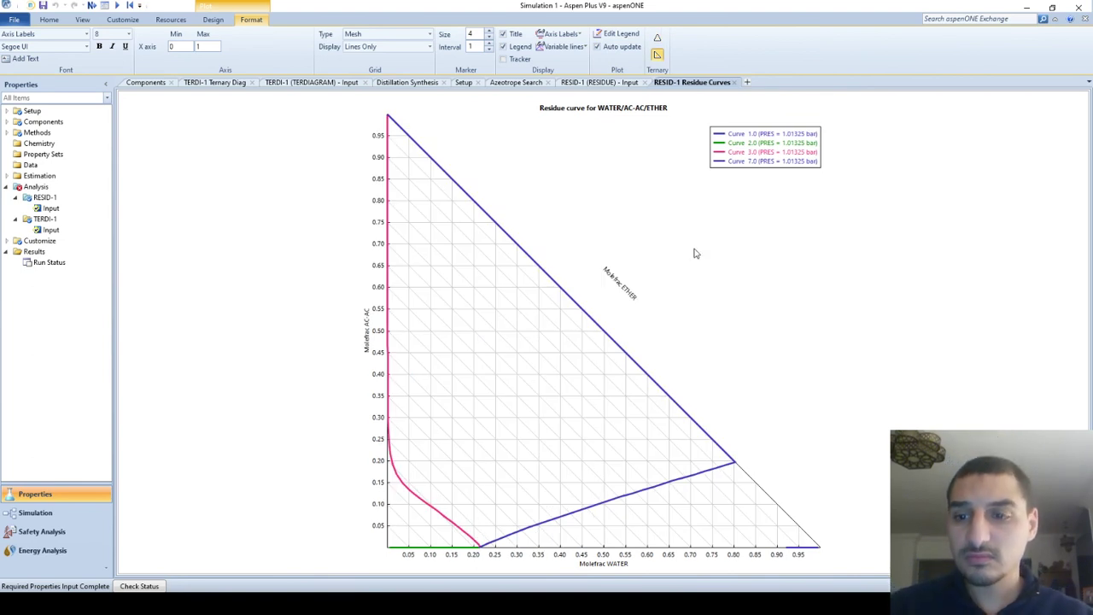